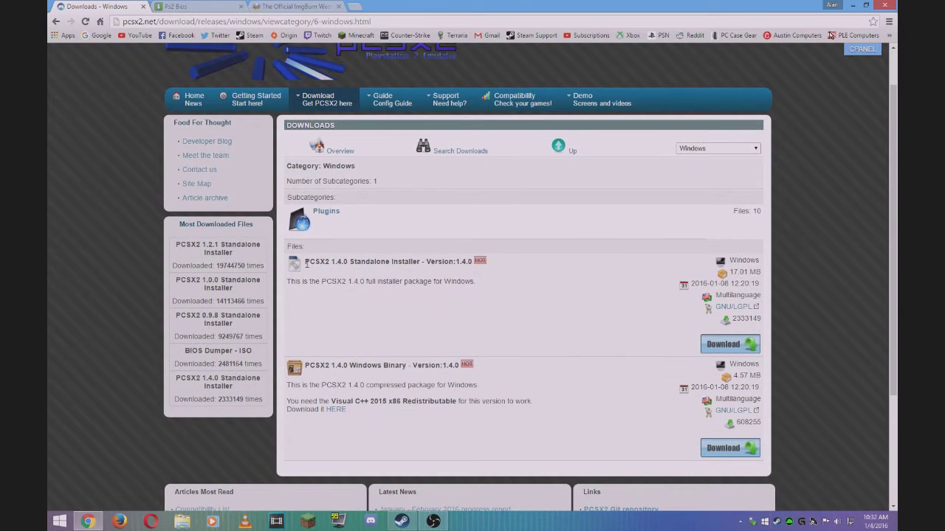
Review the PCSX2 1.4.0 Standalone Installer on the Windows downloads page and the Ps2 Bios.rar download page on MediaFire.
left_click(384, 290)
scroll(649, 333, "up", 1)
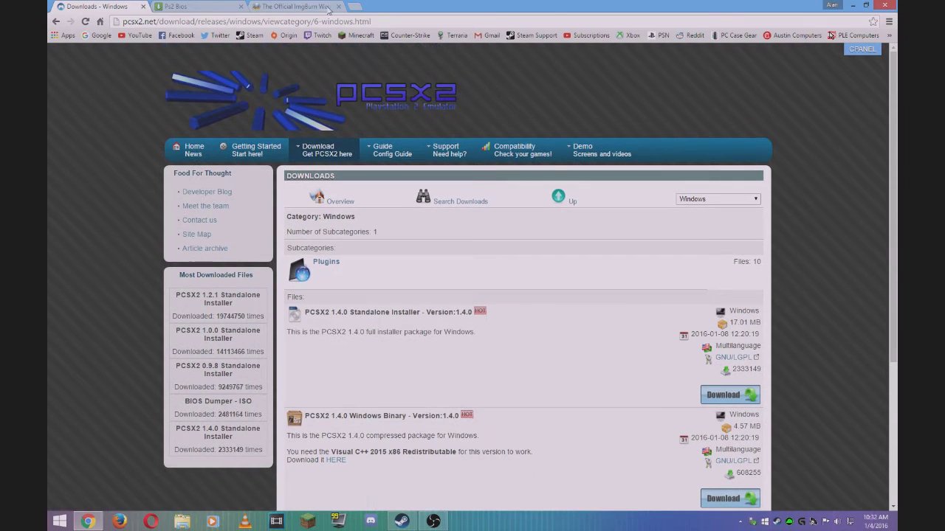
left_click(190, 6)
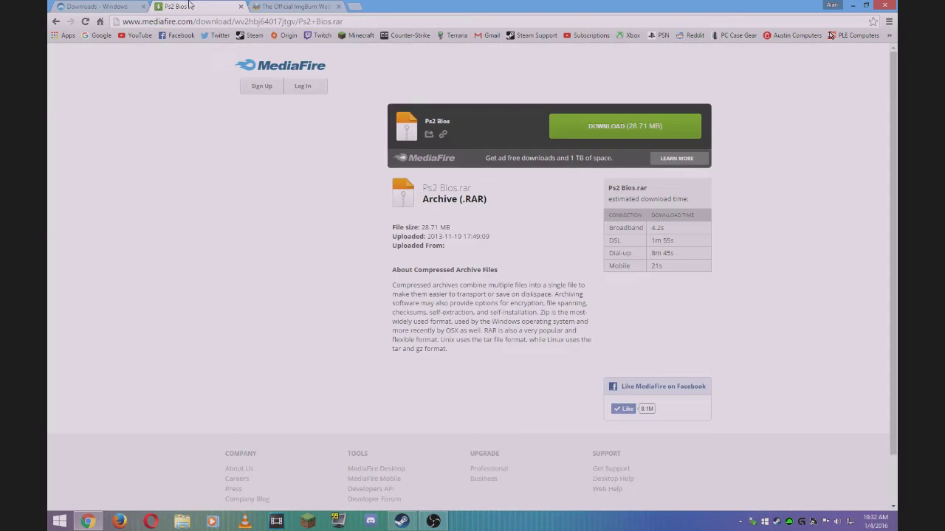
left_click(478, 179)
left_click(358, 22)
left_click(506, 139)
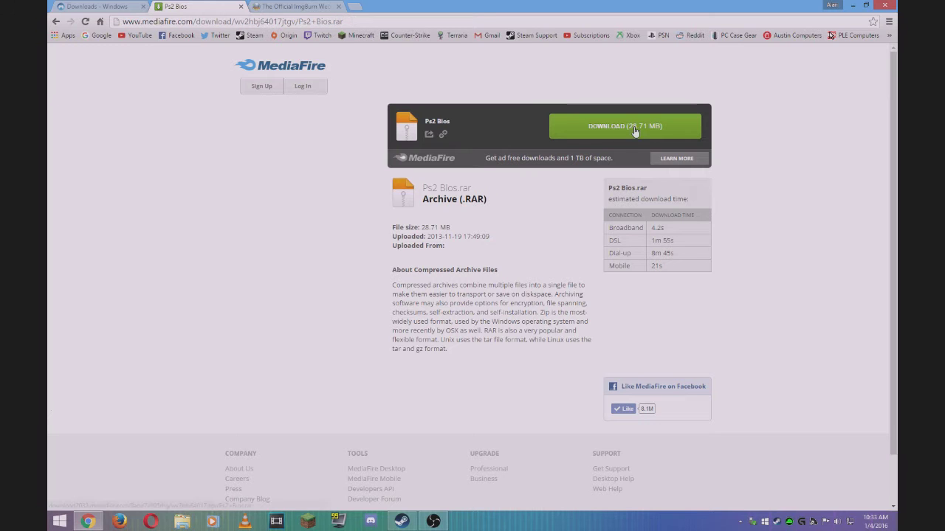
Look over the official ImgBurn website, including its news section and list of supported image formats.
left_click(277, 6)
scroll(456, 264, "down", 3)
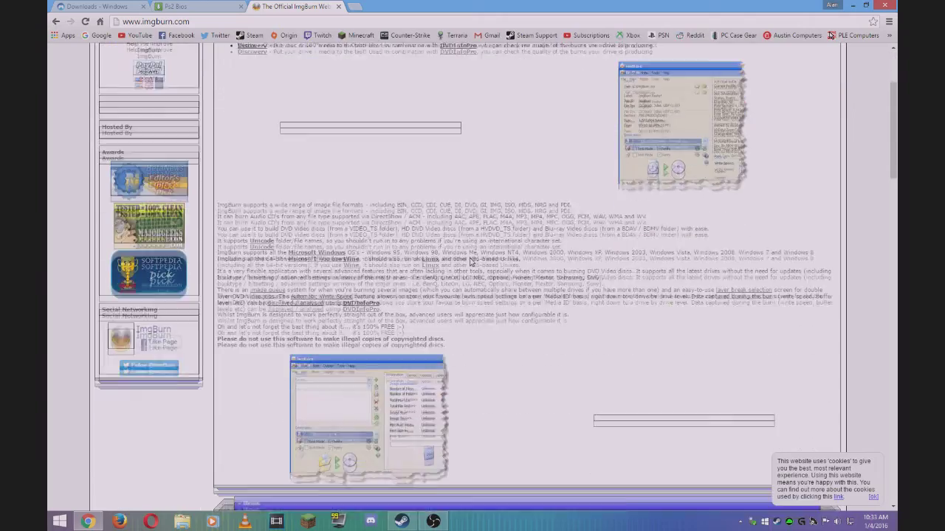
scroll(465, 254, "up", 3)
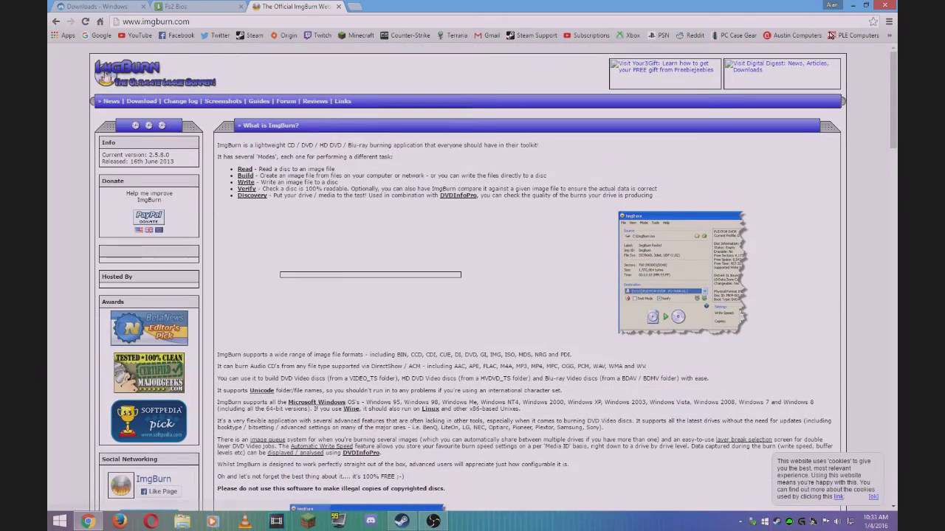
scroll(480, 302, "down", 3)
scroll(480, 302, "down", 3)
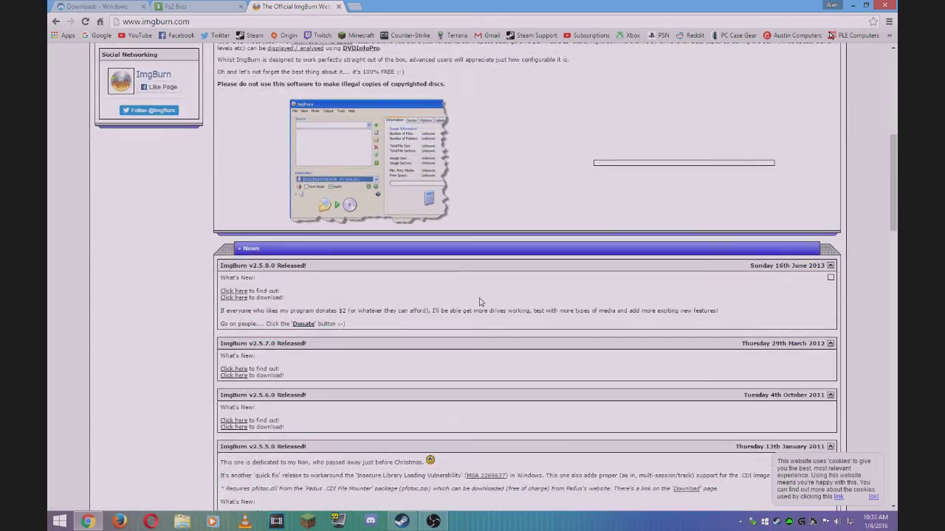
scroll(479, 302, "up", 5)
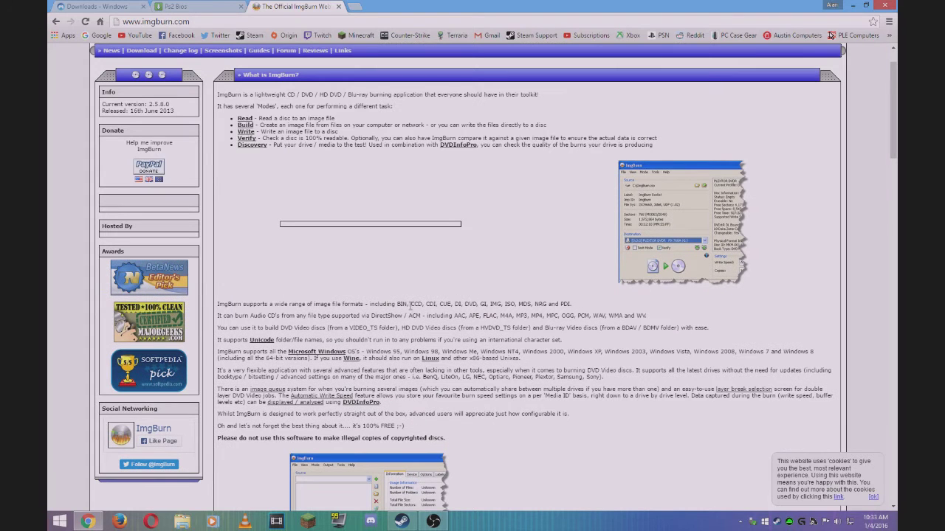
left_click_drag(409, 303, 588, 316)
left_click(590, 325)
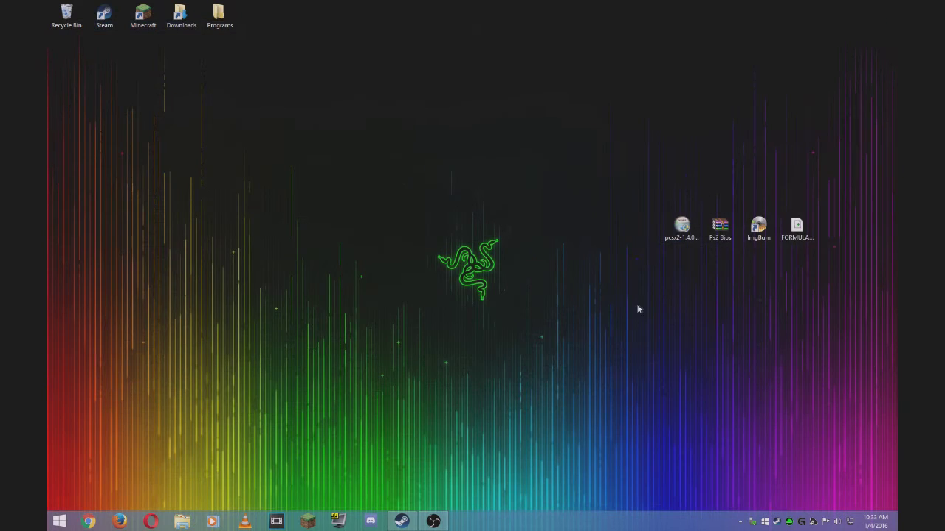
Launch the pcsx2-1.4.0-setup installer from the desktop and accept the default components.
left_click_drag(679, 223, 599, 221)
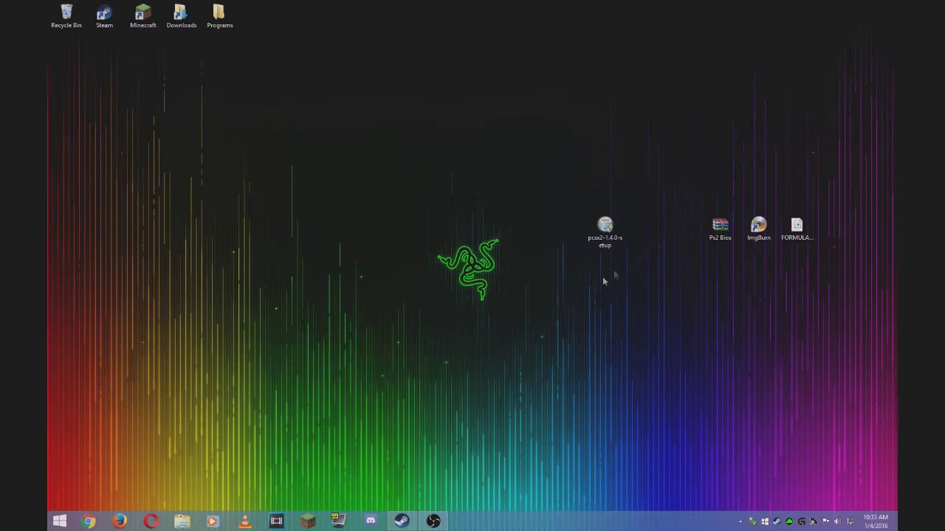
left_click(604, 231)
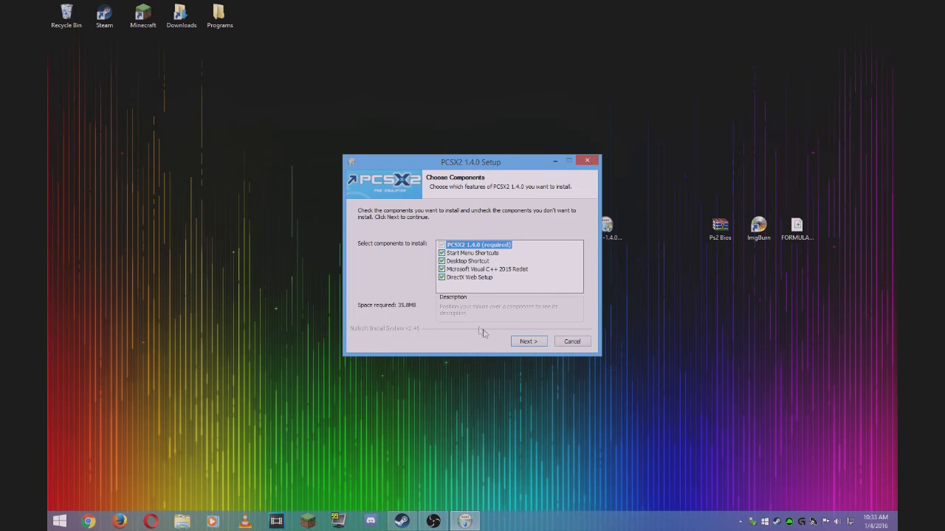
left_click(528, 342)
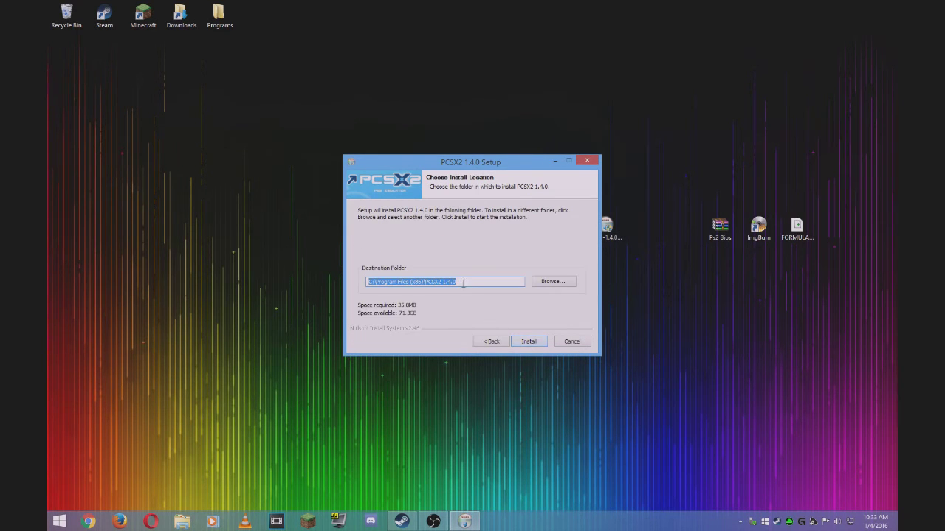
Install PCSX2 1.4.0 into the Programs Files folder on the Storage (D:) drive and close the installer.
left_click(480, 281)
left_click(555, 284)
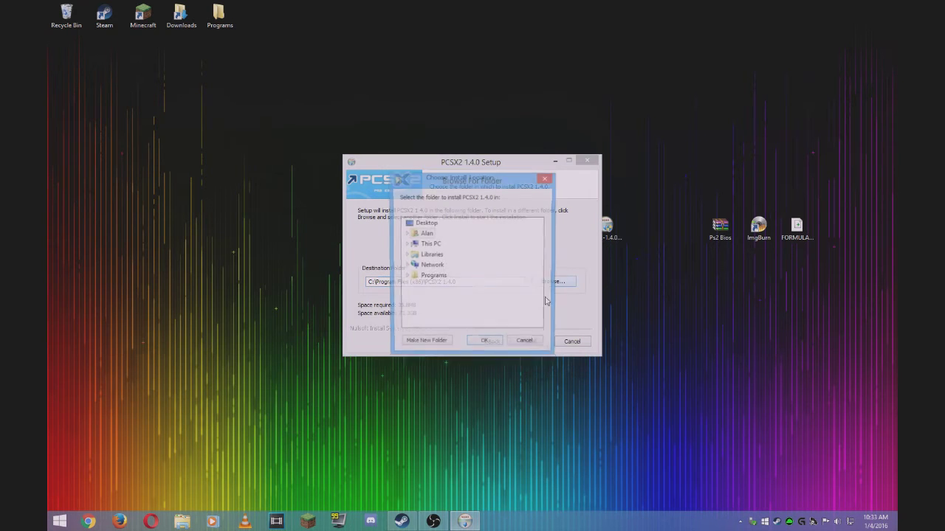
left_click(408, 244)
scroll(535, 283, "down", 1)
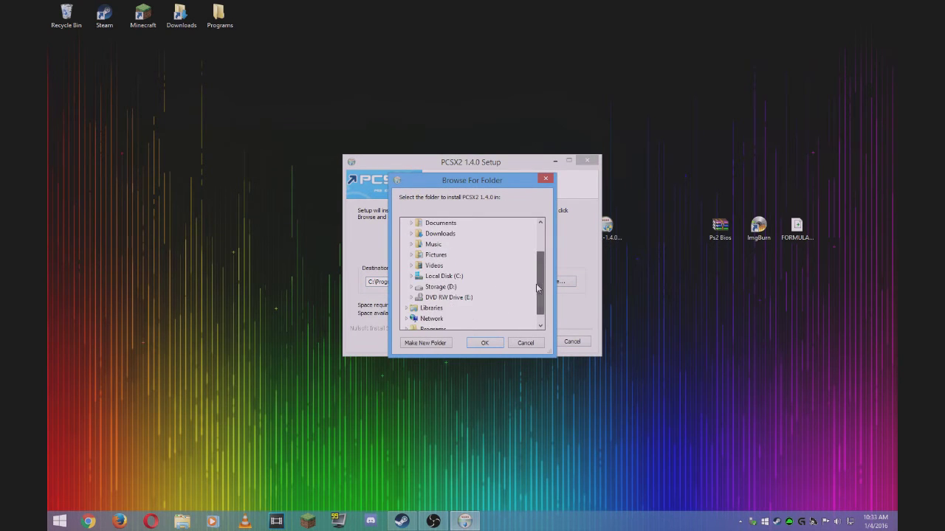
left_click(411, 286)
scroll(525, 291, "down", 1)
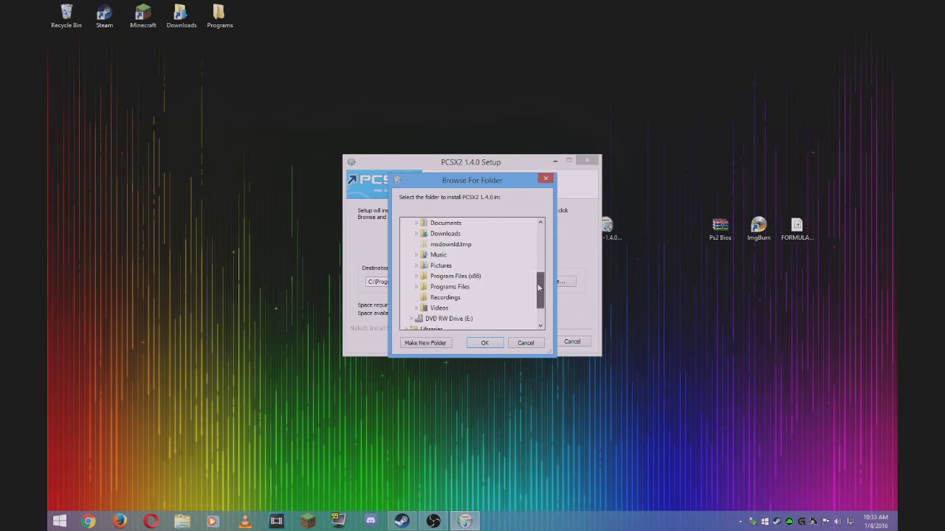
double_click(450, 287)
left_click(485, 344)
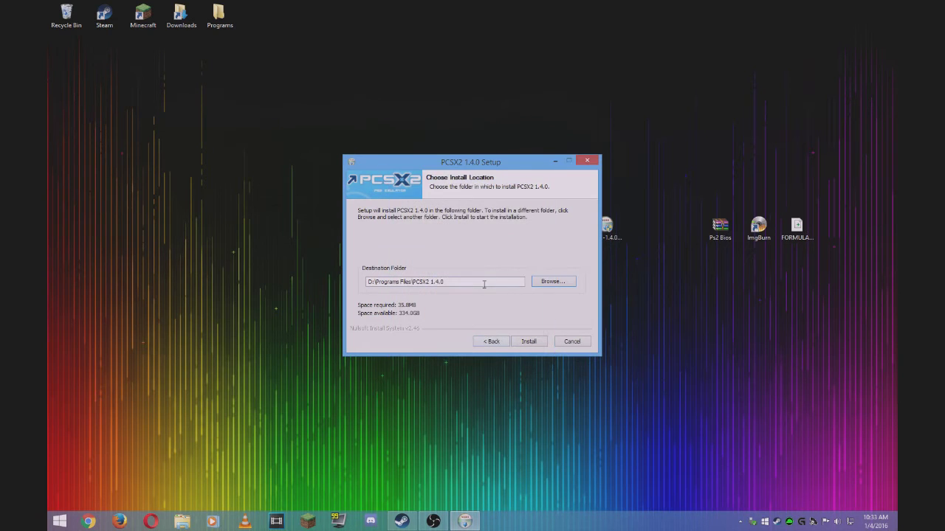
left_click(542, 345)
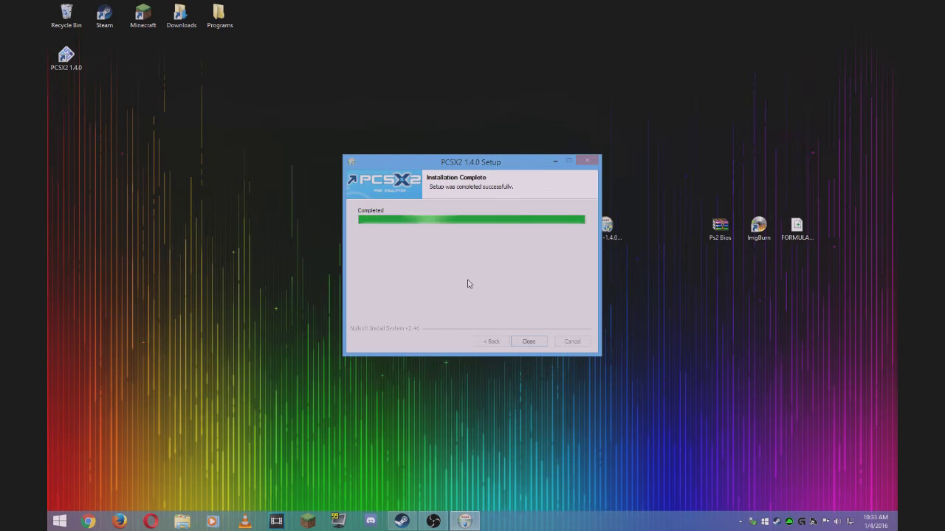
left_click(539, 345)
Move the PCSX2 1.4.0 shortcut to an open area of the desktop and launch the emulator from it.
left_click_drag(66, 57, 268, 166)
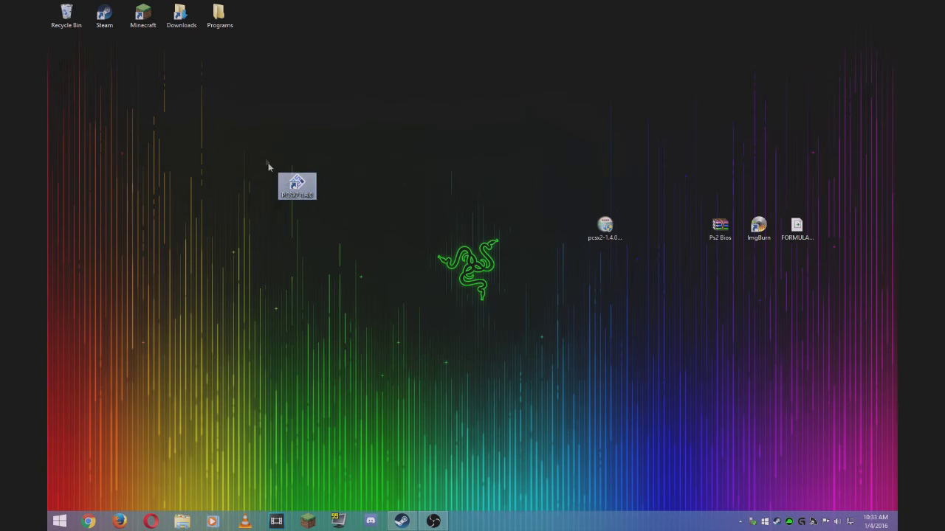
left_click(306, 200)
left_click(297, 185)
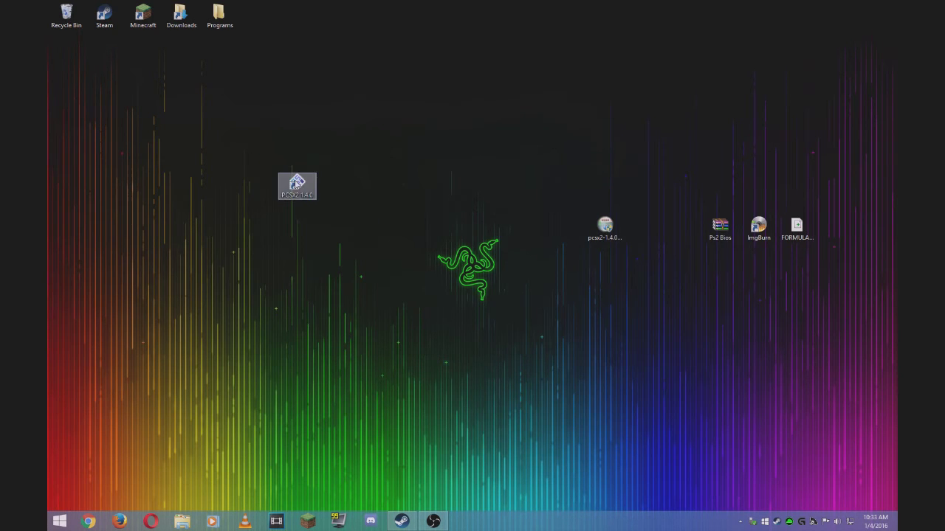
double_click(295, 185)
Keep the System Default language and the default plugins, and proceed to the BIOS selection page.
left_click(480, 171)
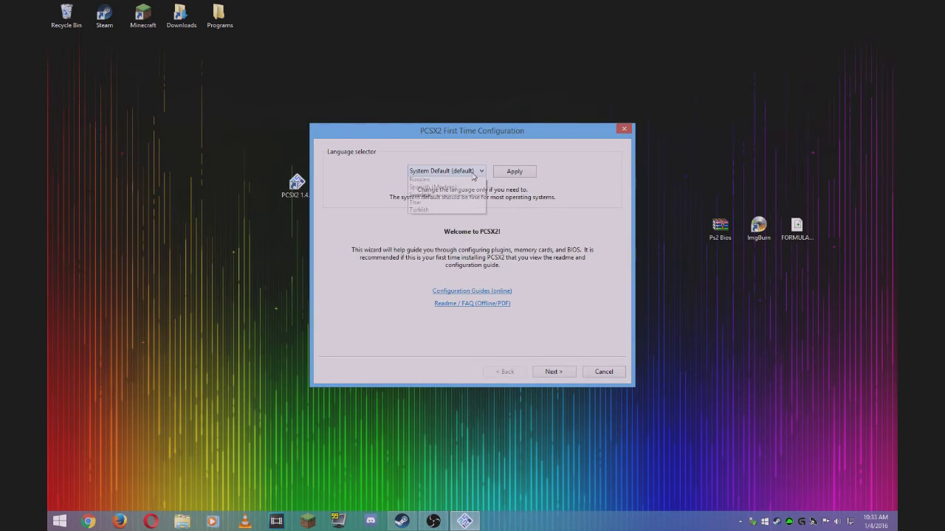
left_click(437, 163)
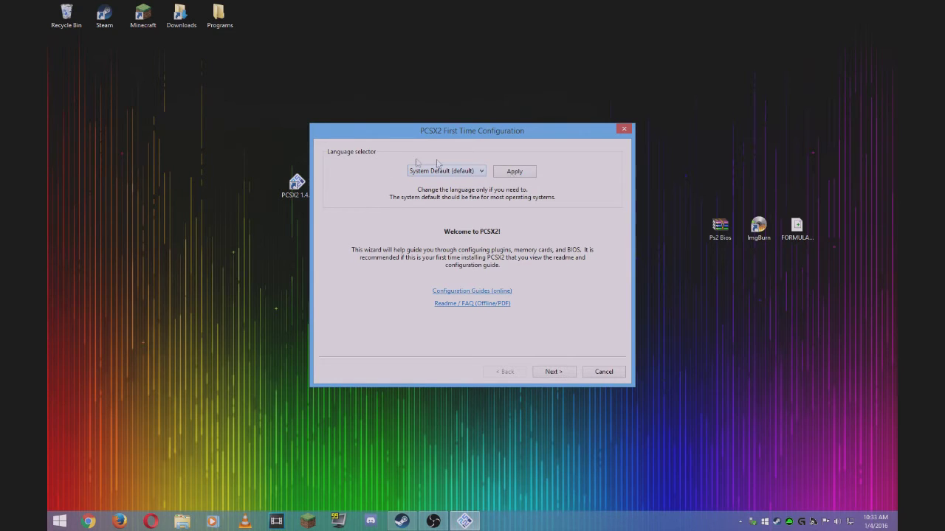
left_click(567, 374)
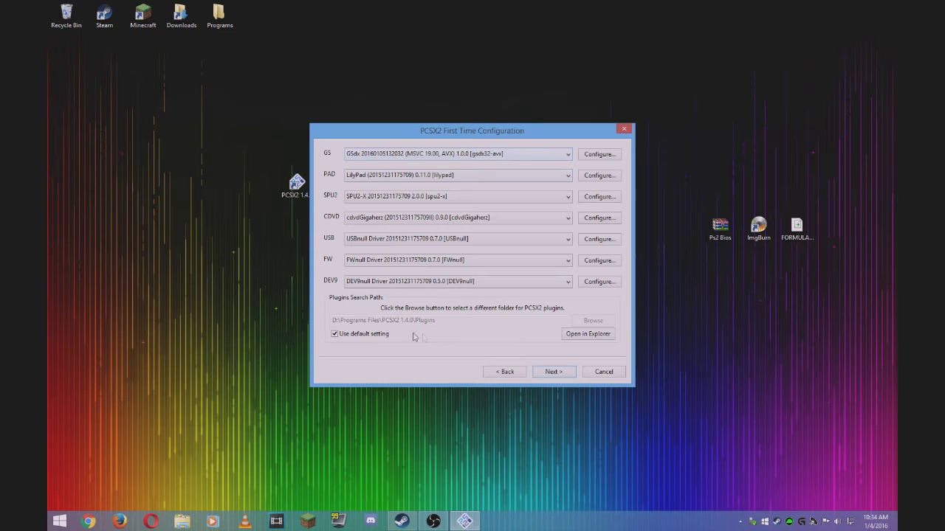
left_click(550, 372)
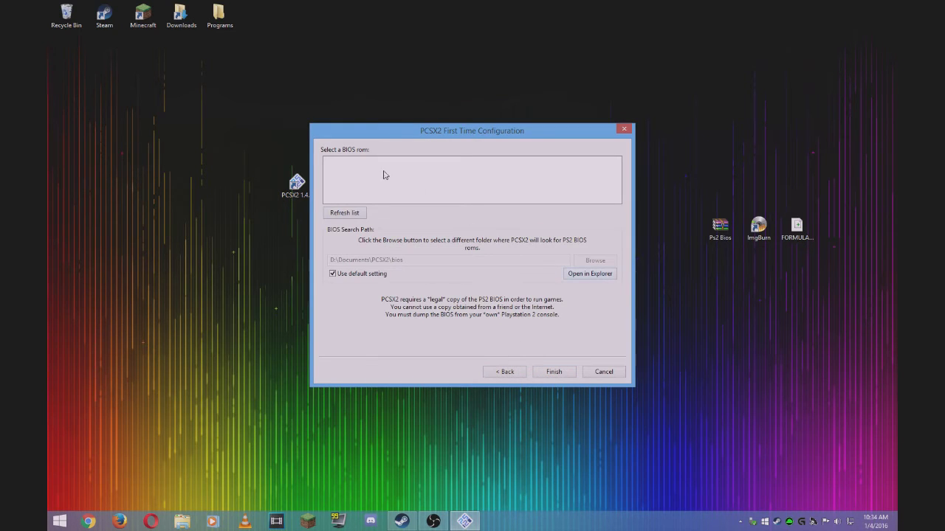
Open the PCSX2 BIOS search folder in Explorer and arrange its window so the desktop archive stays reachable.
left_click(596, 279)
left_click_drag(284, 146, 679, 344)
left_click_drag(690, 75, 568, 60)
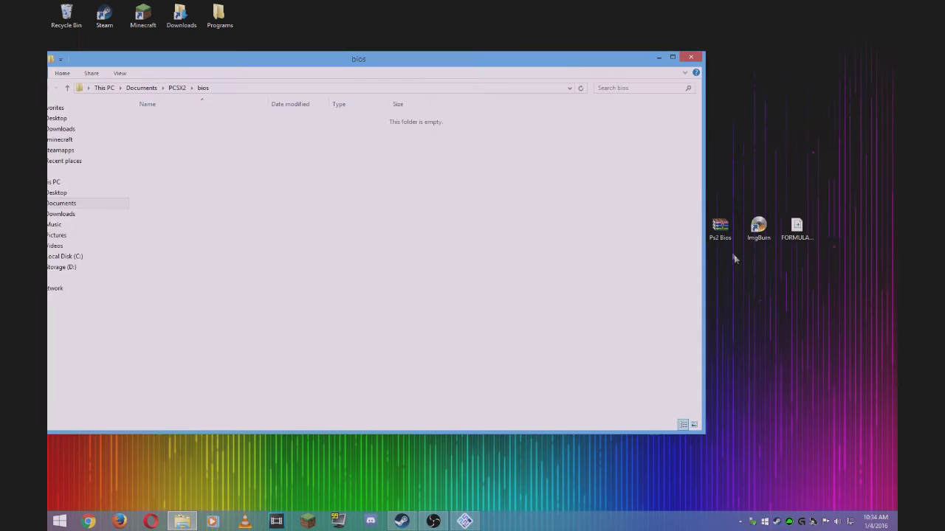
Extract all files from the bios folder of the Ps2 Bios archive into the PCSX2 bios folder and refresh the folder.
double_click(720, 228)
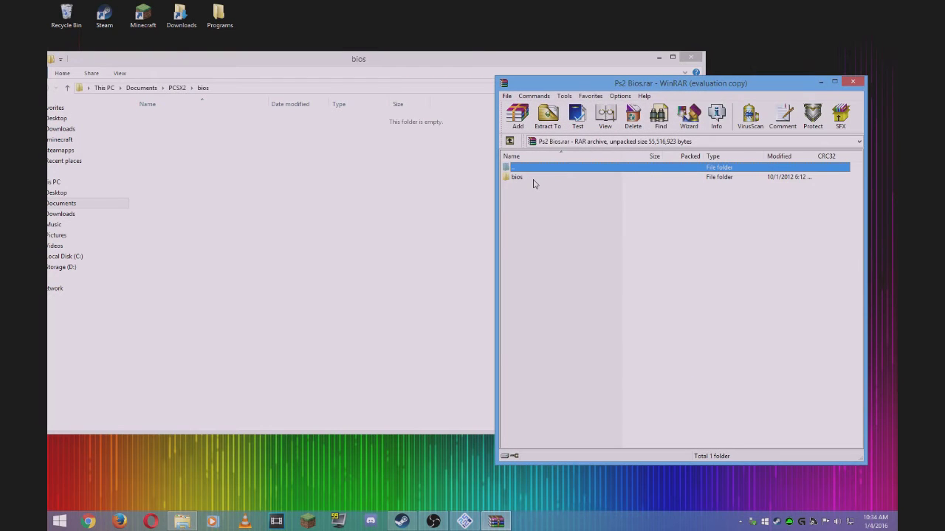
double_click(533, 180)
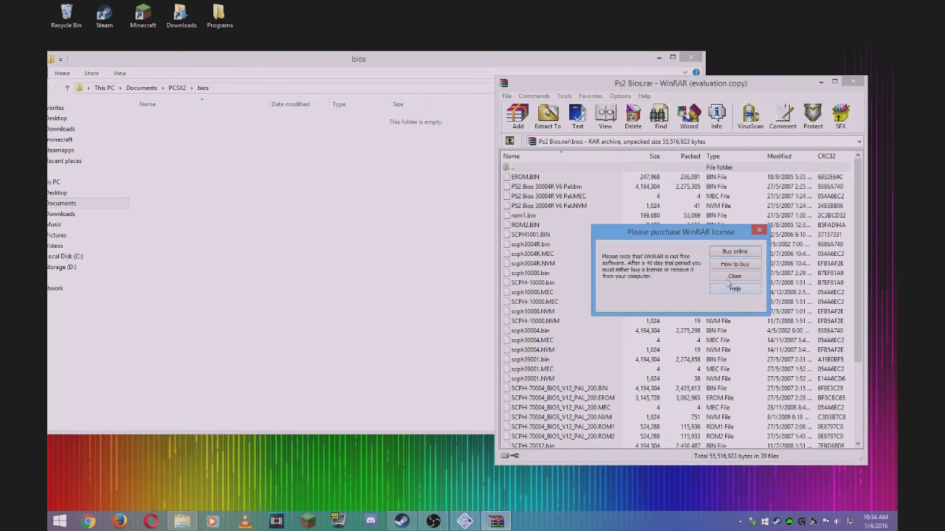
key("Escape")
right_click(543, 180)
left_click(544, 185)
left_click_drag(300, 228, 300, 226)
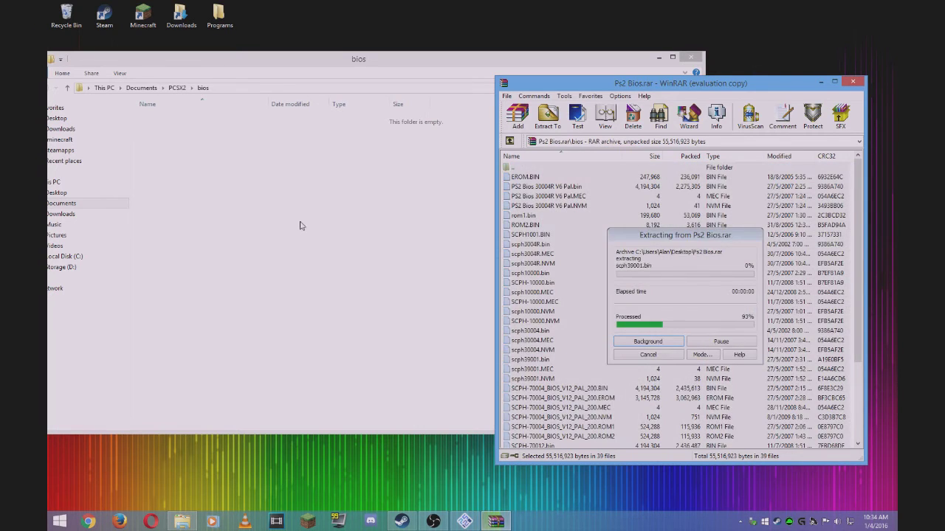
right_click(573, 207)
left_click(616, 259)
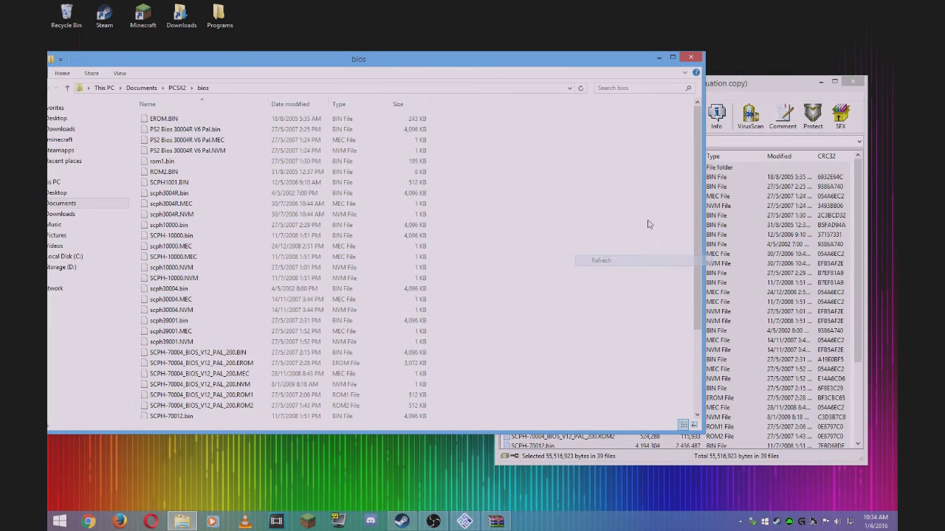
Close the bios folder, refresh the BIOS list, and finish the configuration with the USA v02.20(10/02/2006) Console ROM.
left_click(691, 57)
left_click(345, 212)
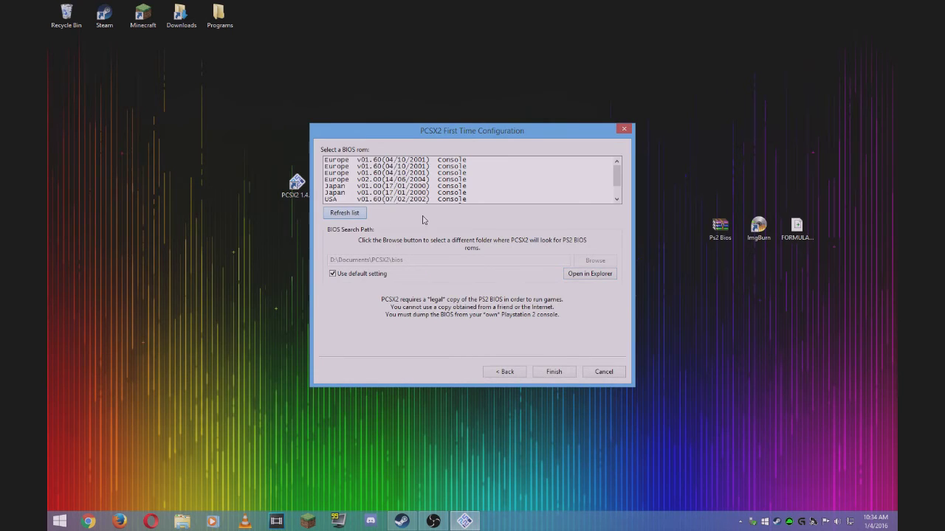
scroll(616, 178, "down", 2)
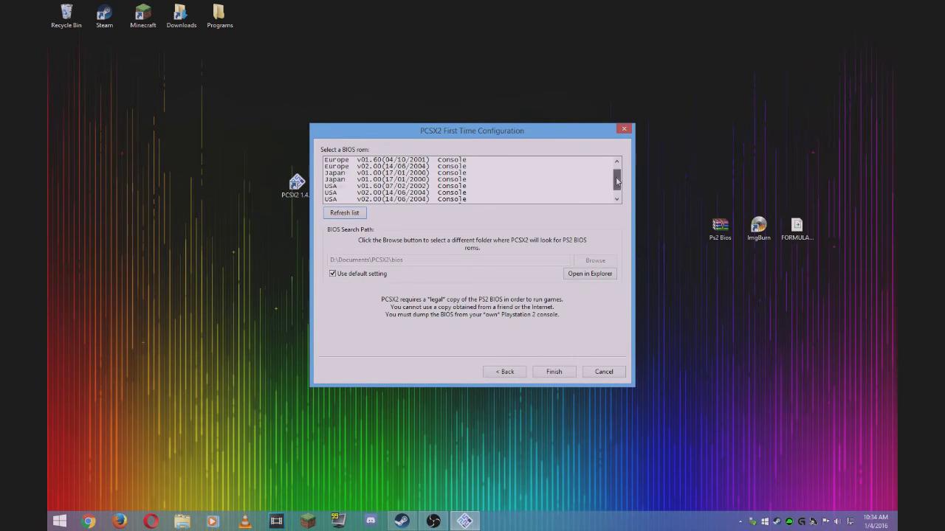
scroll(616, 178, "up", 2)
left_click(379, 187)
scroll(380, 191, "down", 1)
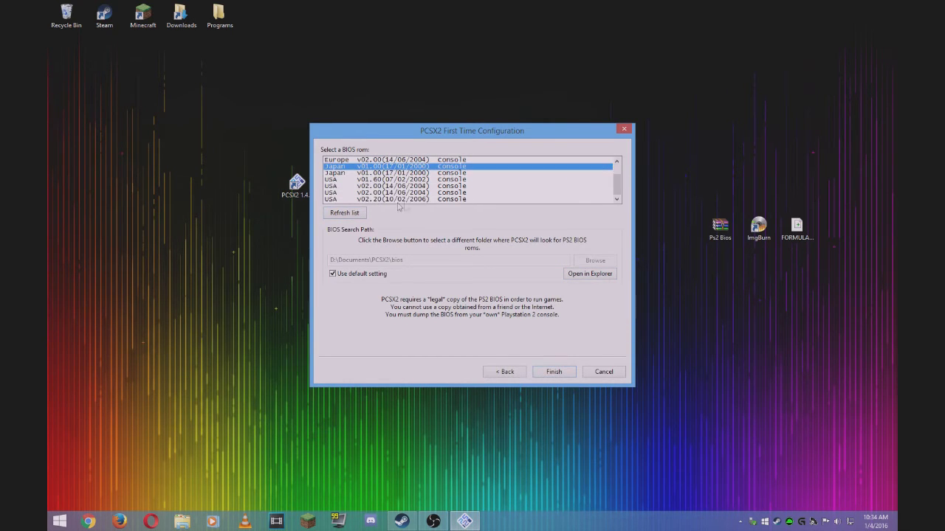
left_click(332, 200)
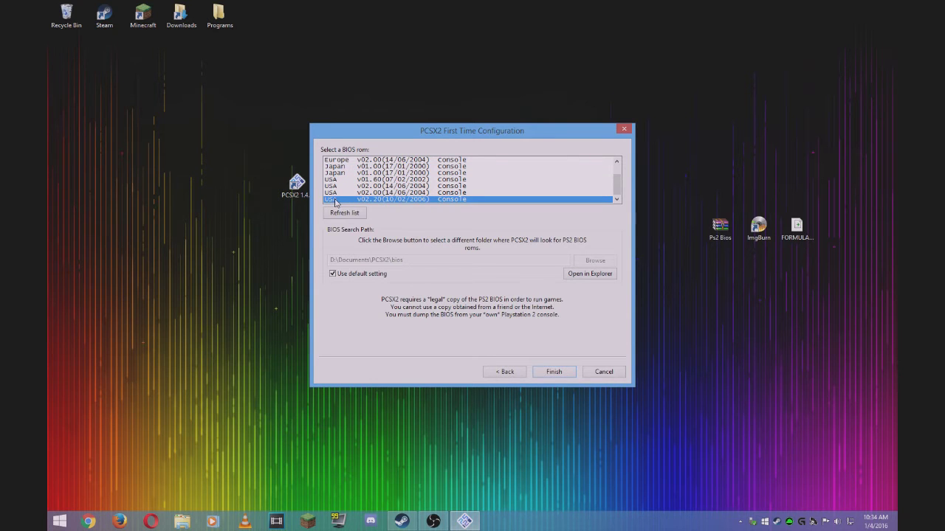
left_click(554, 371)
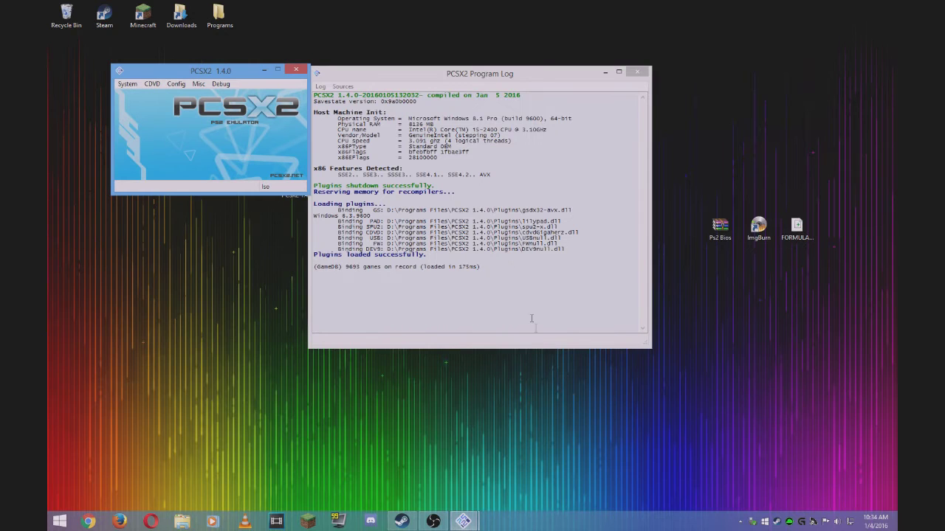
left_click(127, 83)
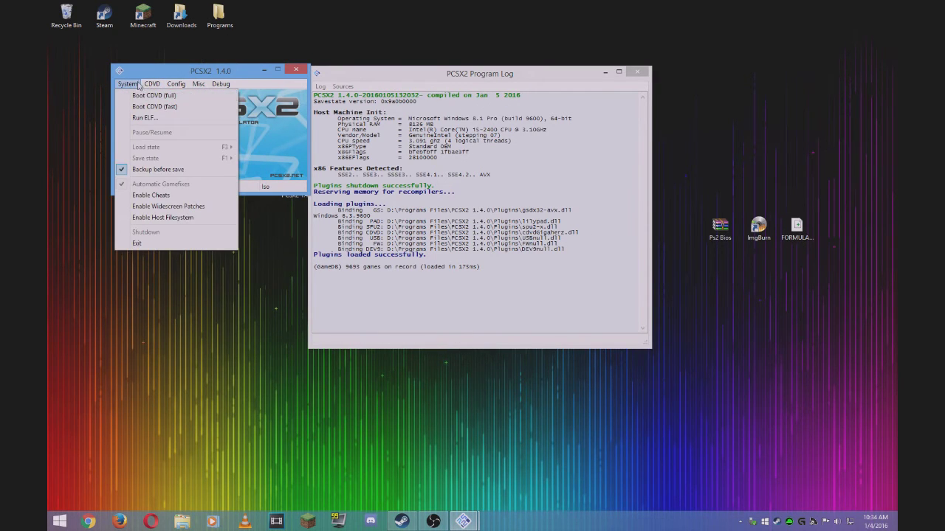
left_click(130, 86)
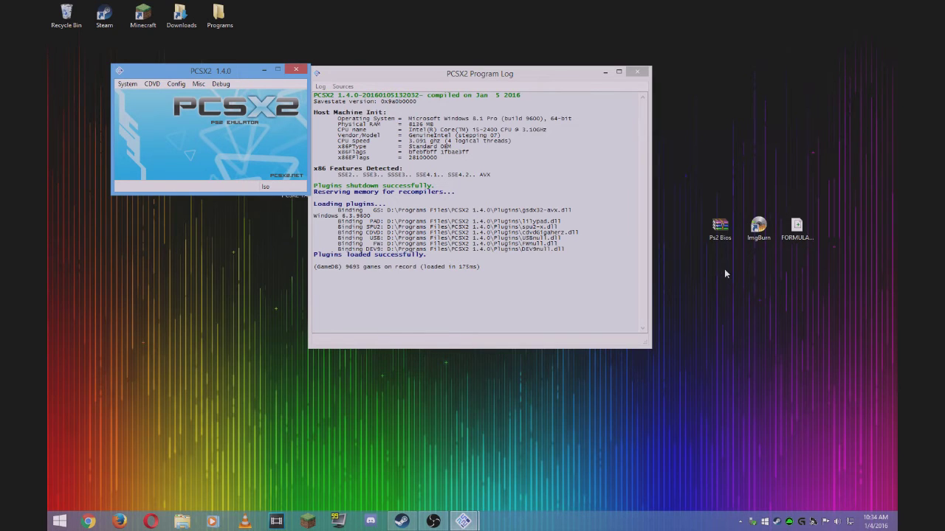
Launch ImgBurn from its desktop shortcut.
double_click(755, 240)
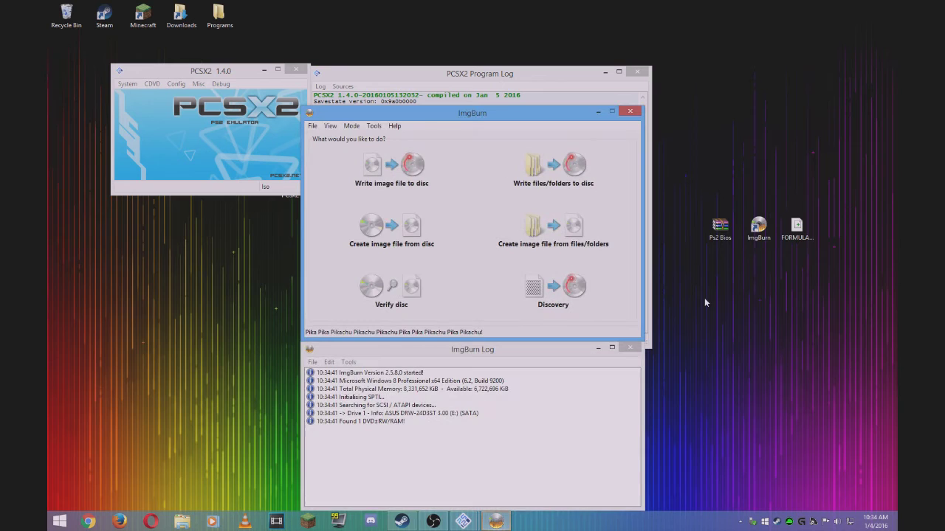
Show ImgBurn's mode for creating an image file from a disc, and close ImgBurn.
left_click(312, 125)
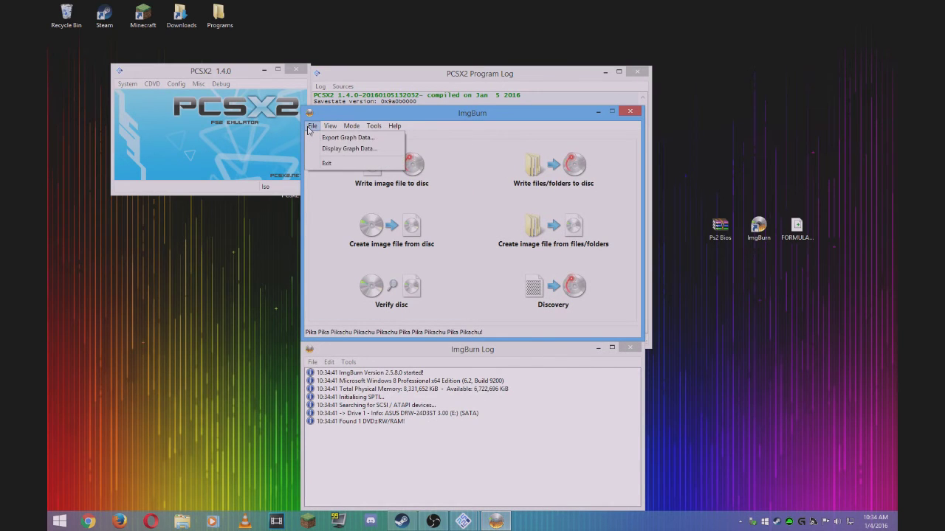
left_click(312, 125)
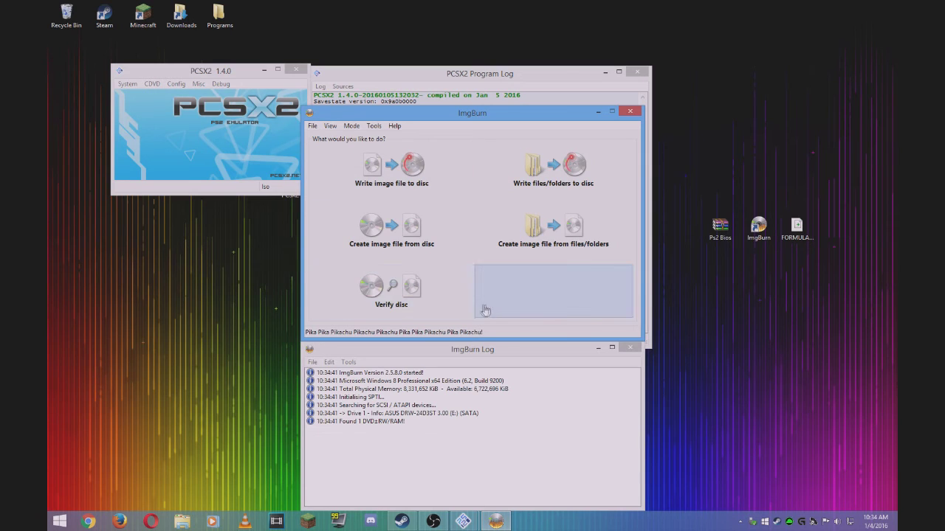
left_click(406, 254)
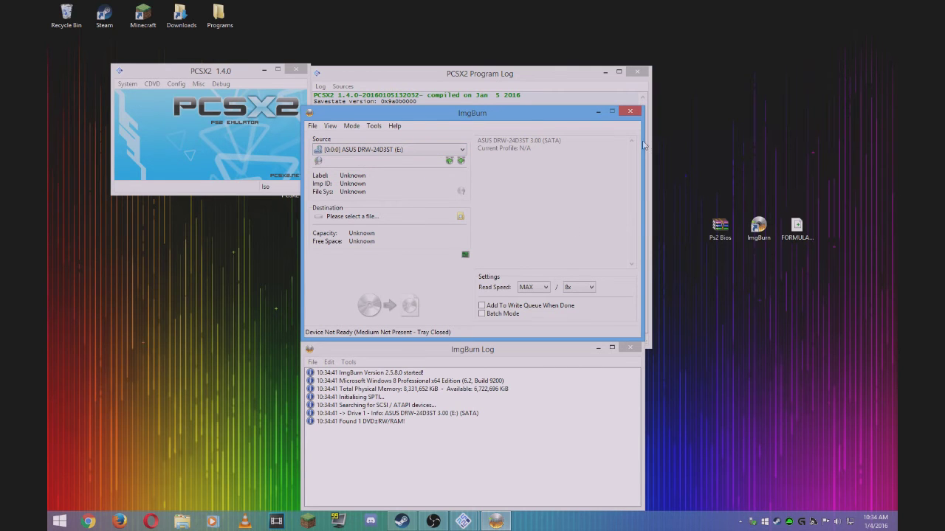
left_click(630, 112)
Switch to PCSX2 and select the FORMULAONE06 ISO file from the desktop as its disc image.
left_click(797, 228)
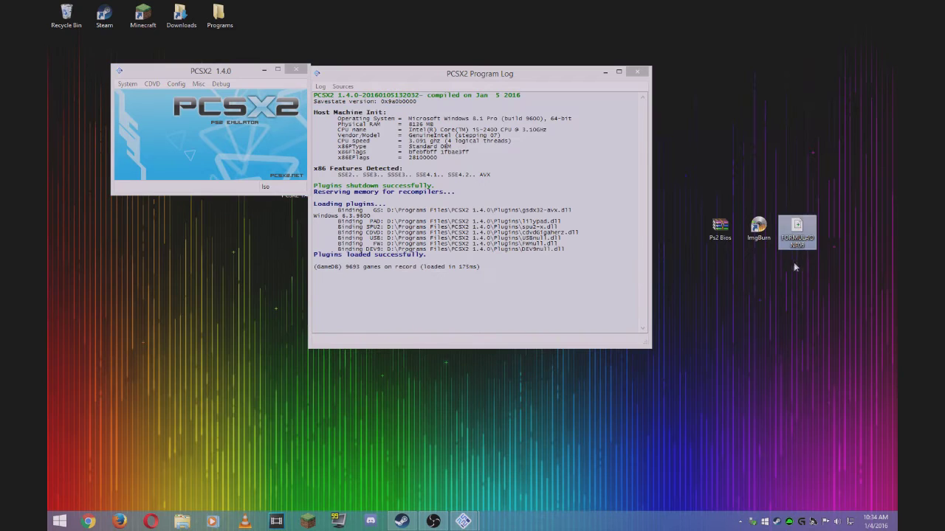
left_click(188, 100)
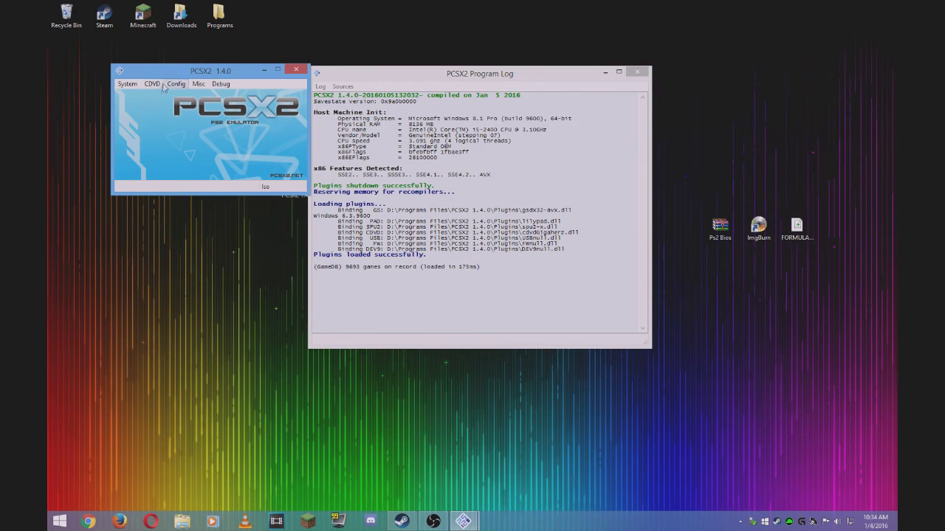
left_click(152, 83)
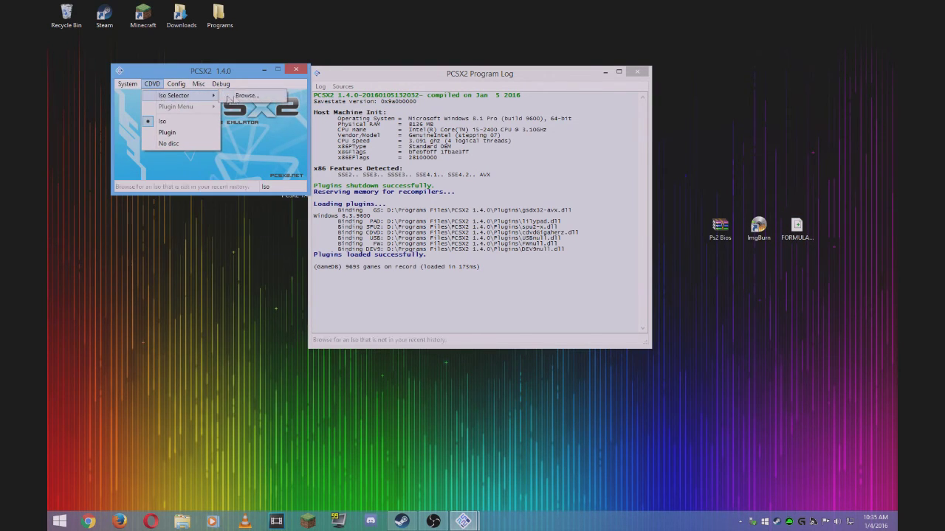
left_click(243, 97)
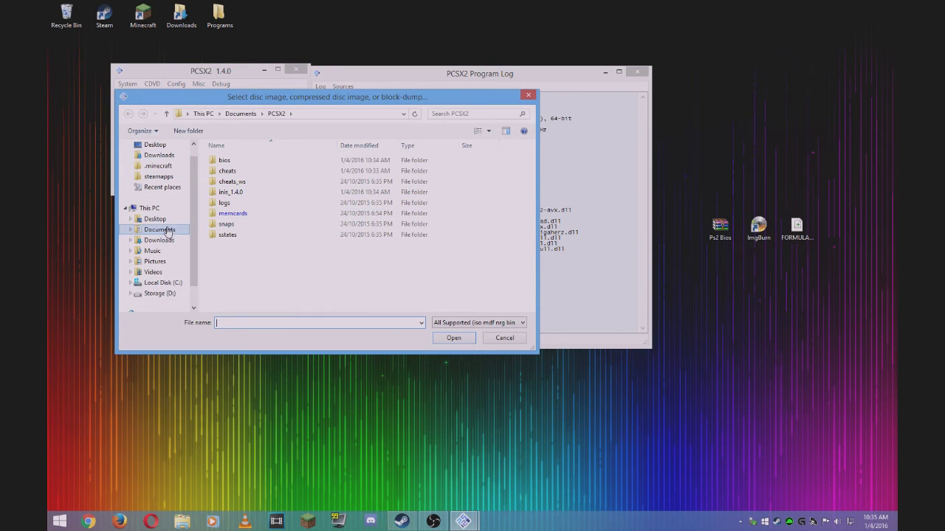
scroll(158, 177, "up", 1)
left_click(155, 159)
left_click(277, 245)
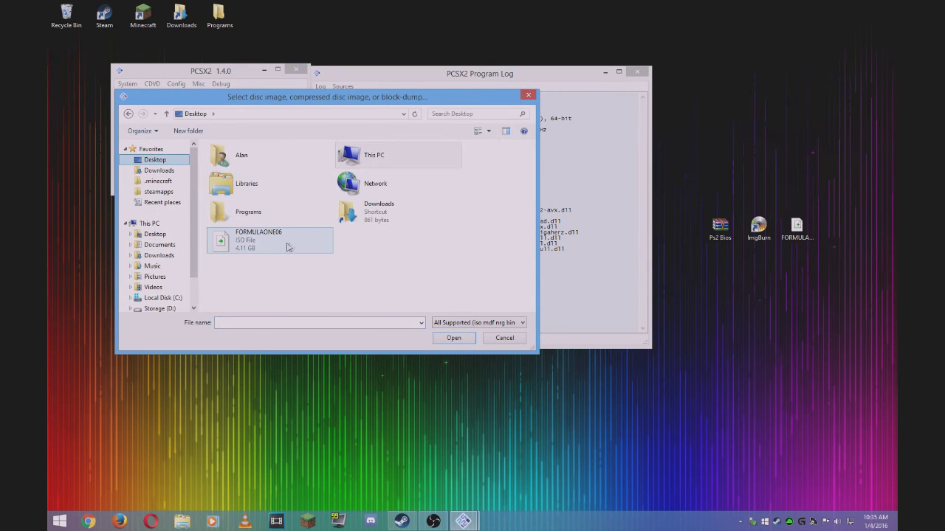
left_click(454, 337)
left_click(175, 83)
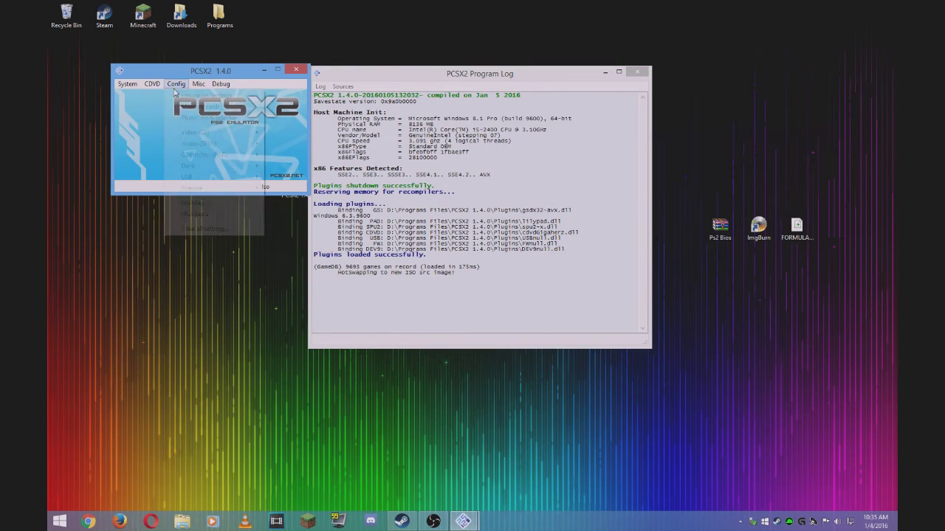
mouse_move(164, 86)
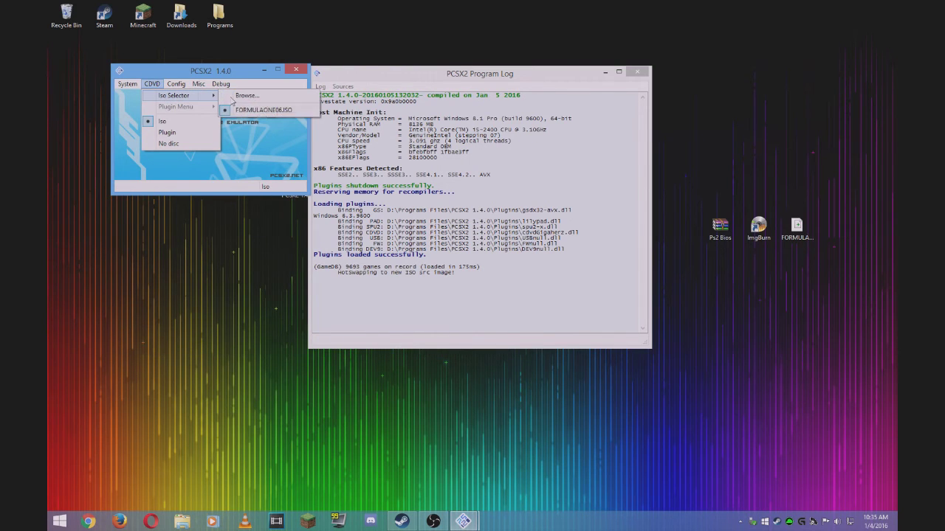
left_click(264, 113)
Open the LilyPad controller plugin settings, review the Pad 1 button bindings, and close the settings with OK.
left_click(176, 83)
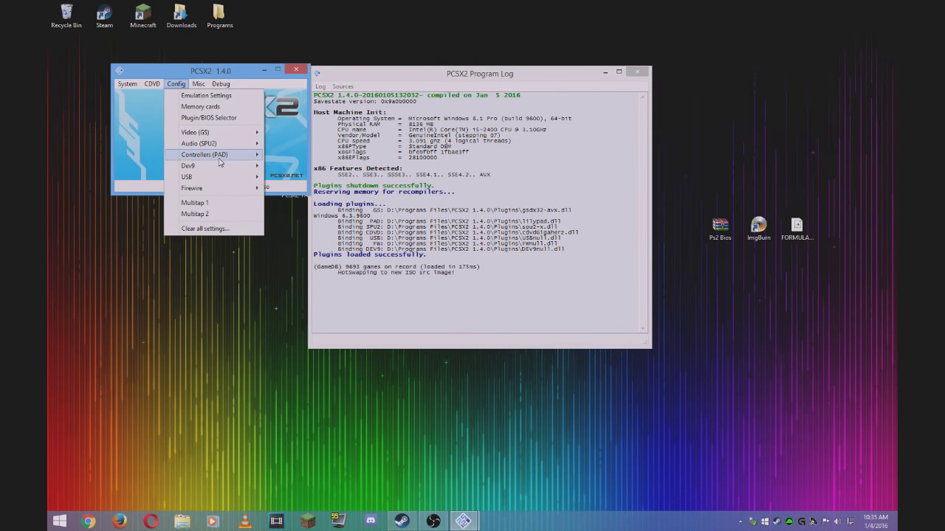
mouse_move(222, 155)
left_click(307, 170)
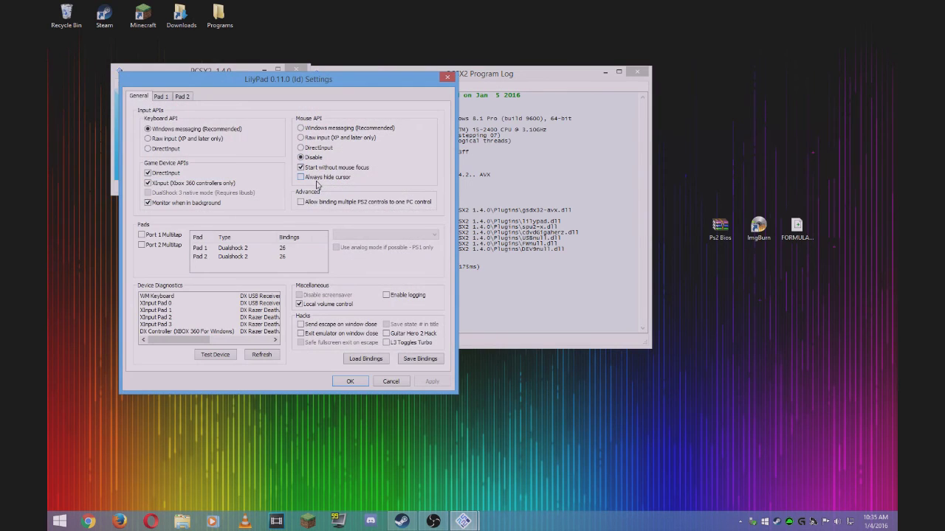
left_click(161, 98)
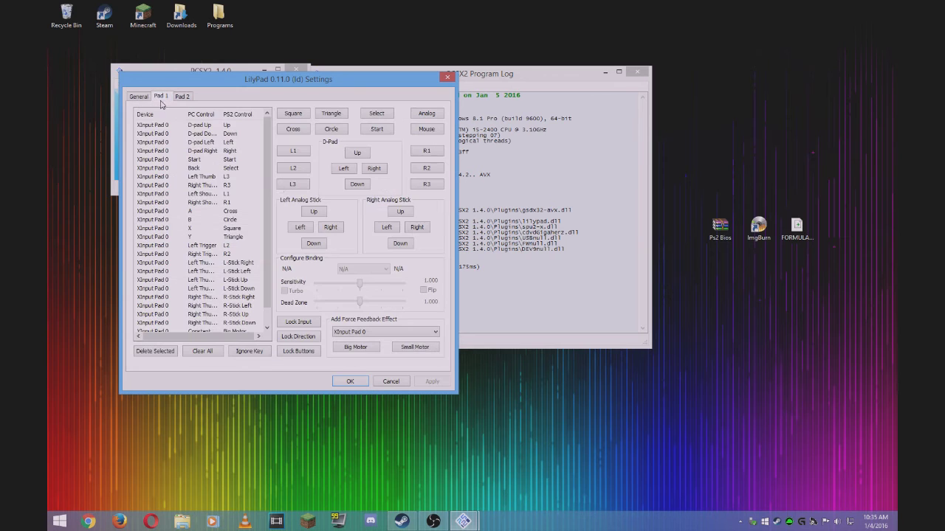
scroll(254, 322, "down", 1)
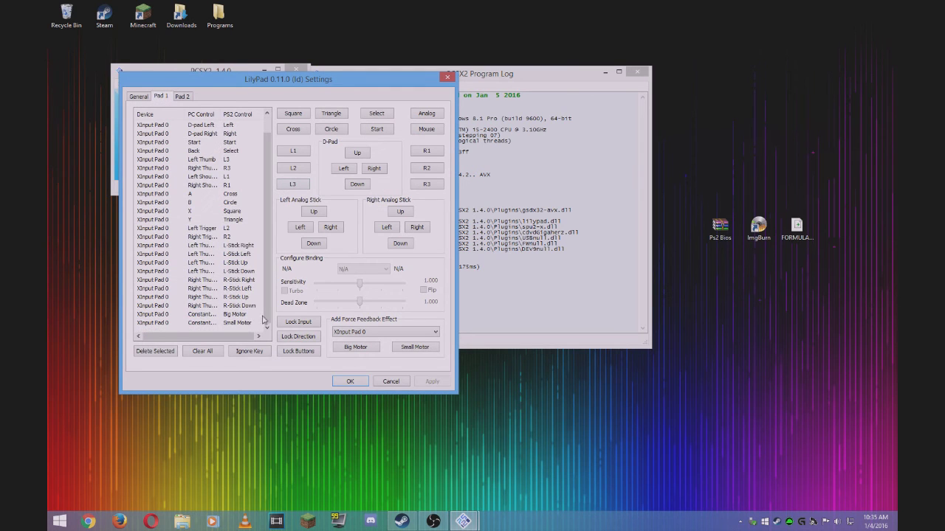
scroll(263, 319, "up", 1)
left_click(211, 254)
scroll(211, 255, "down", 1)
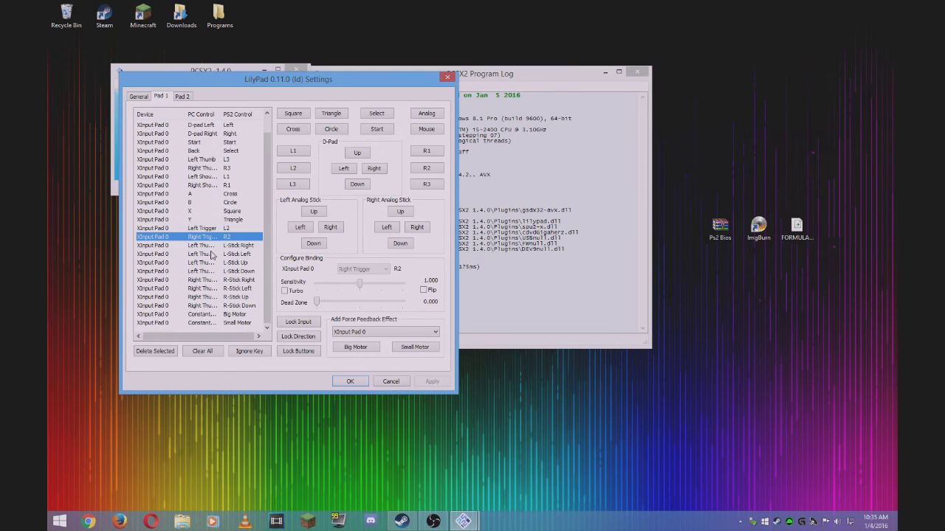
left_click(347, 381)
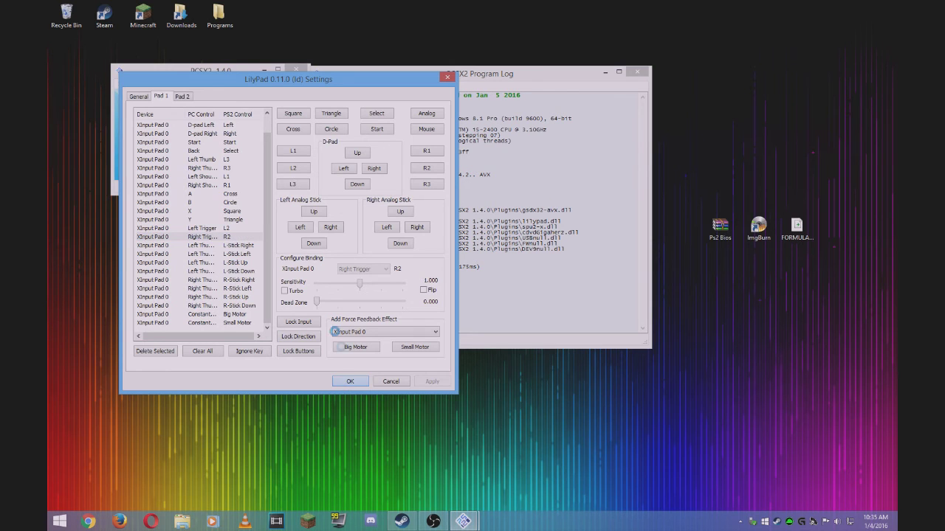
Boot the selected disc image with a full CDVD boot and move the game window clear of the main PCSX2 window.
left_click(129, 84)
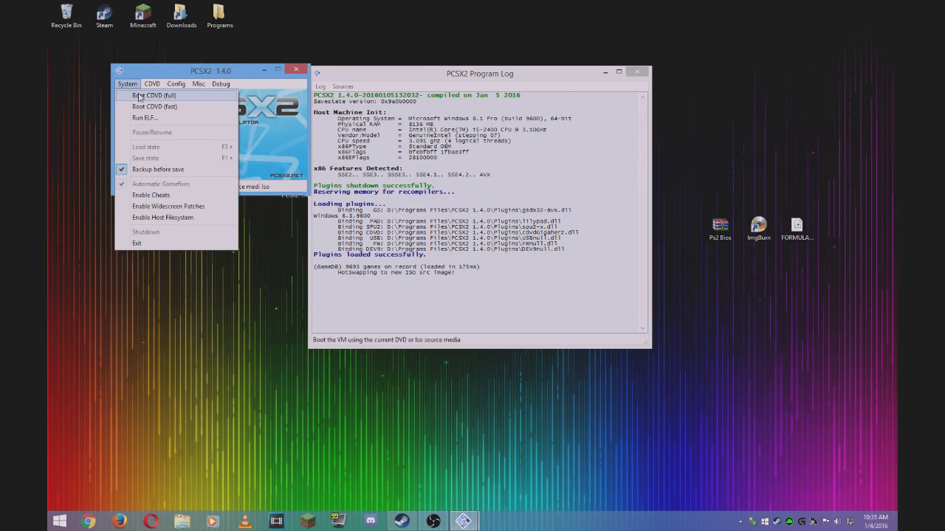
left_click(139, 98)
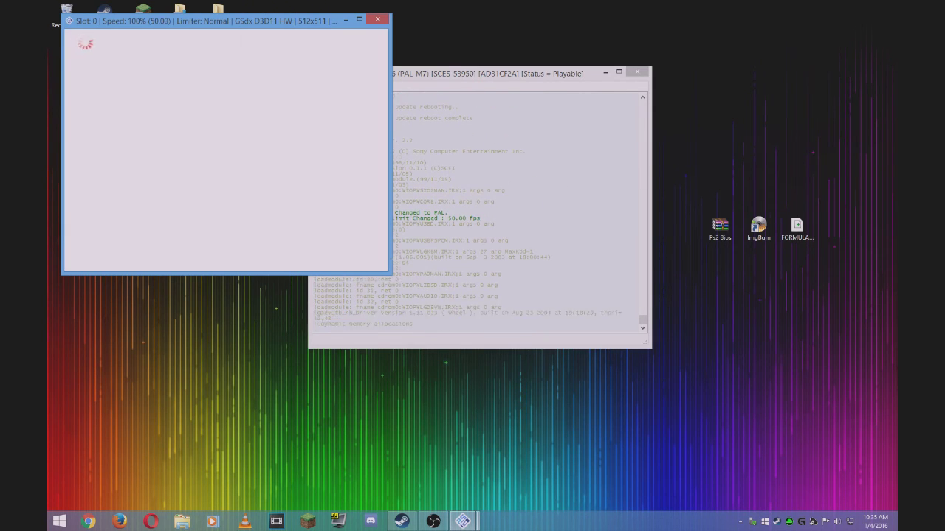
left_click_drag(240, 27, 489, 137)
Choose English as the game's language and continue to the intro.
key("Up")
key("Up")
key("Up")
key("Up")
key("Up")
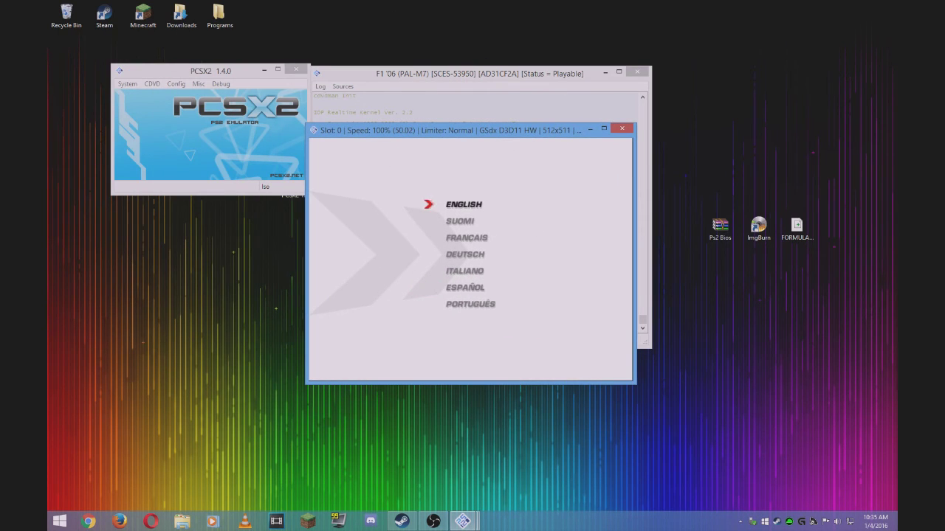
key("Return")
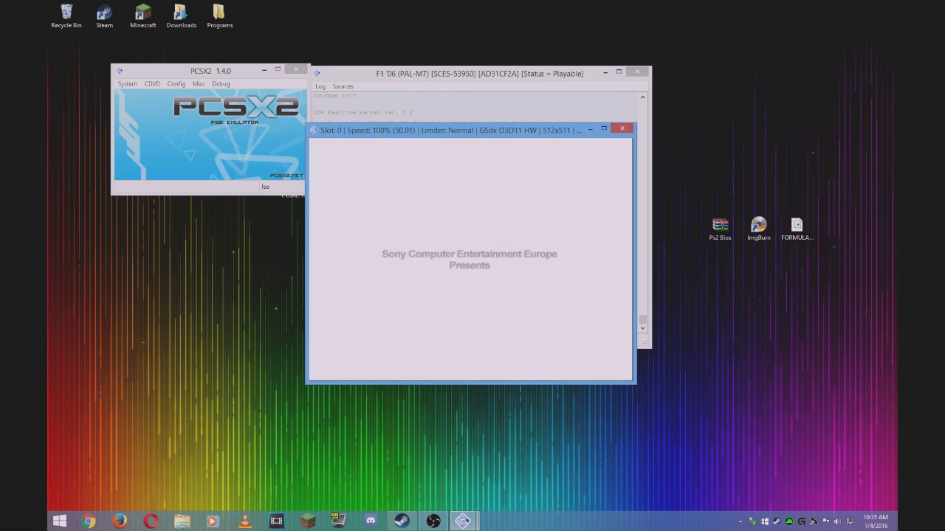